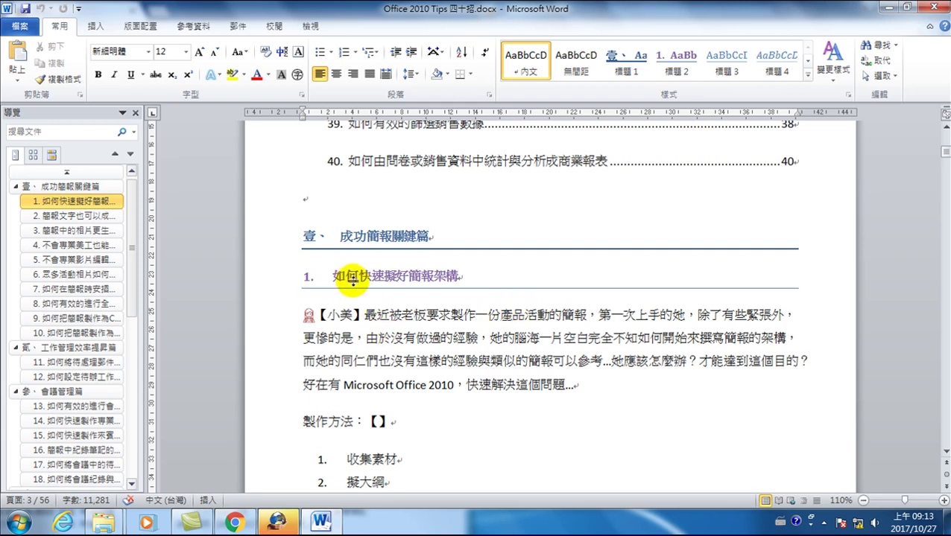
- Select the person icon before 【小美】 in section 1's first paragraph and bring up its shortcut menu
{"action": "double_click", "coordinate": [341, 315]}
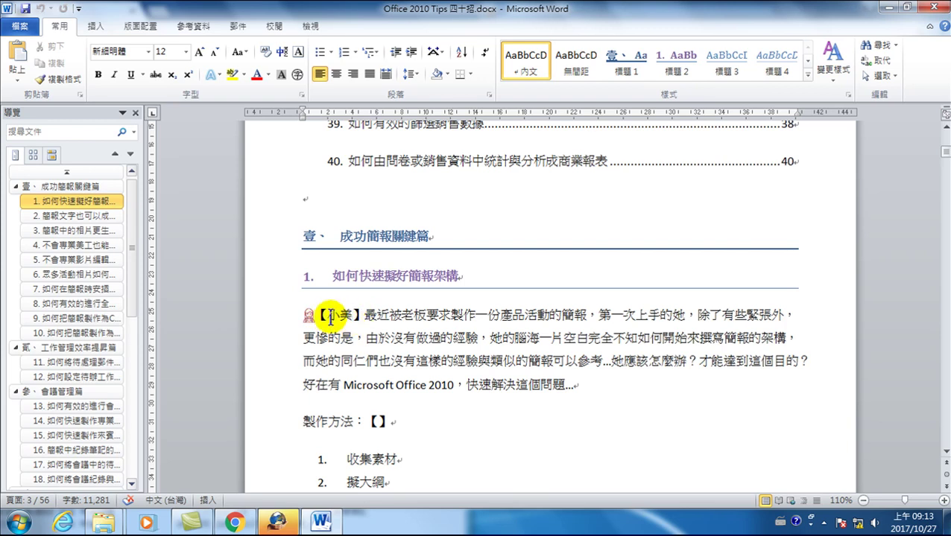
{"action": "double_click", "coordinate": [332, 316]}
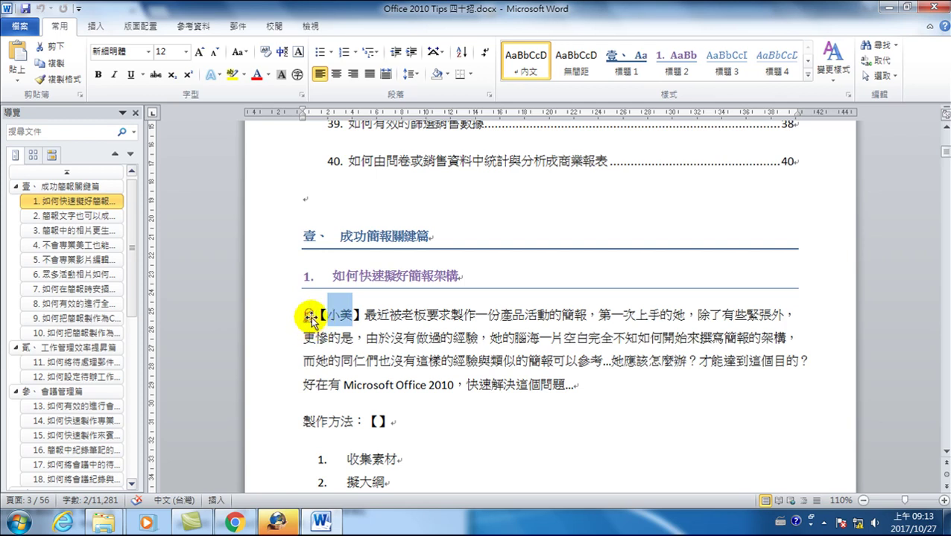
{"action": "left_click", "coordinate": [308, 317]}
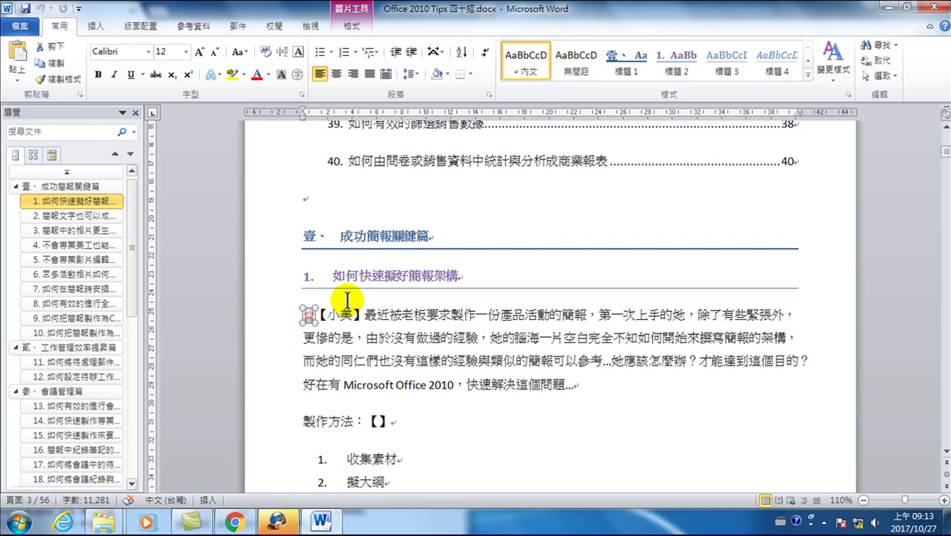
{"action": "double_click", "coordinate": [309, 316]}
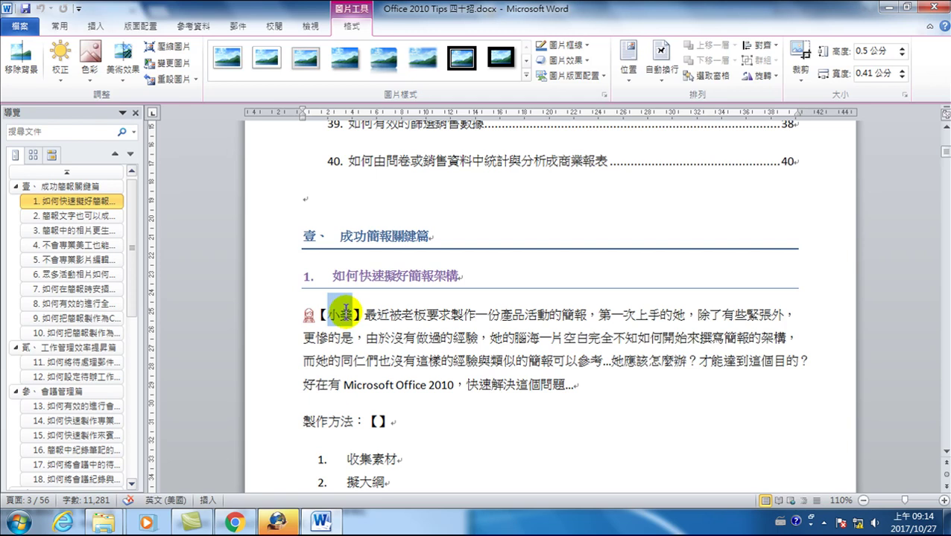
{"action": "double_click", "coordinate": [344, 316]}
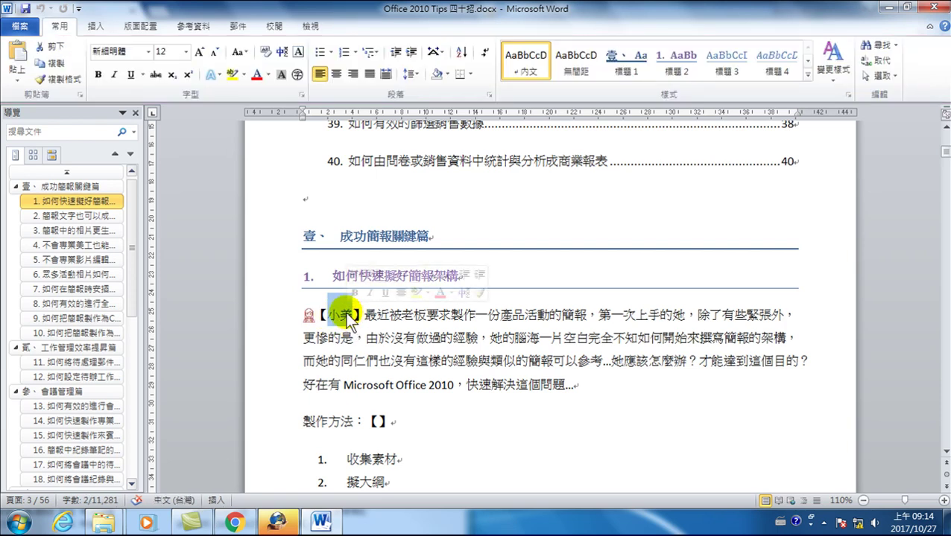
{"action": "double_click", "coordinate": [308, 316]}
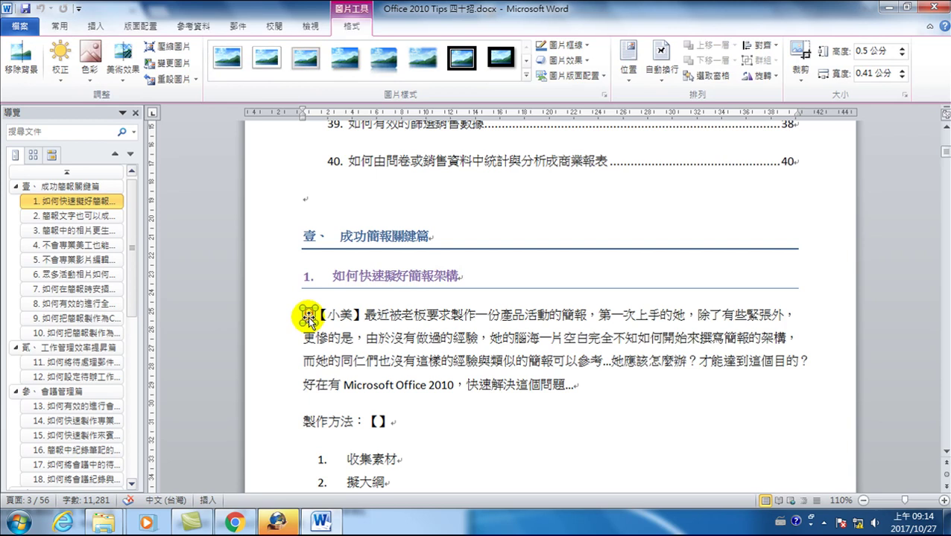
{"action": "right_click", "coordinate": [309, 317]}
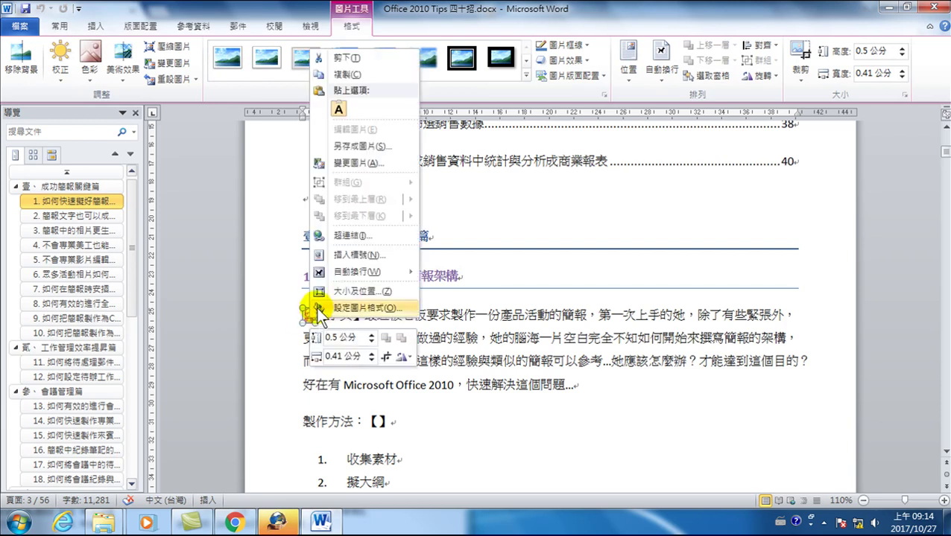
- Copy the person icon, then scroll down to section 3's 【小美】 paragraph on page 8
{"action": "left_click", "coordinate": [340, 74]}
{"action": "left_click", "coordinate": [313, 317]}
{"action": "scroll", "coordinate": [424, 346], "scroll_direction": "down", "scroll_amount": 4}
{"action": "scroll", "coordinate": [424, 346], "scroll_direction": "down", "scroll_amount": 4}
{"action": "scroll", "coordinate": [427, 370], "scroll_direction": "down", "scroll_amount": 4}
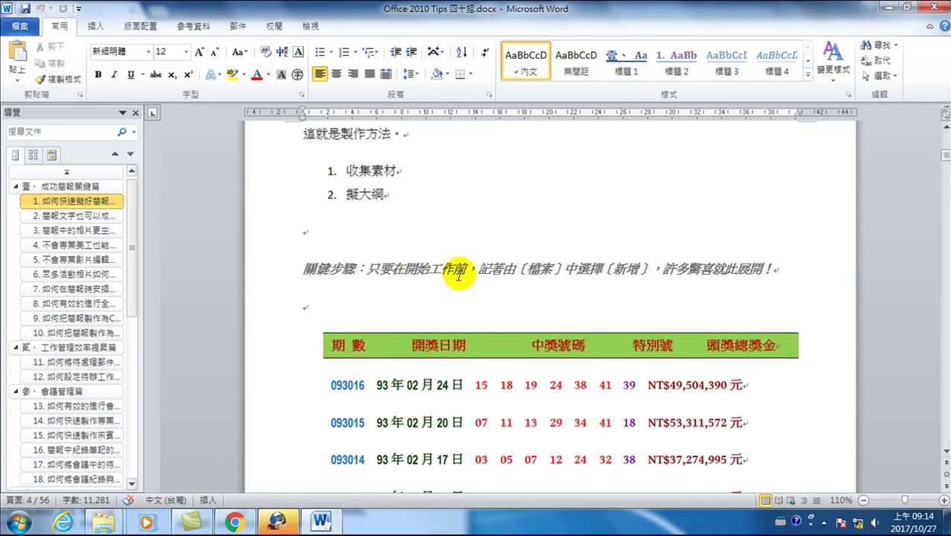
{"action": "scroll", "coordinate": [460, 329], "scroll_direction": "down", "scroll_amount": 4}
{"action": "scroll", "coordinate": [457, 356], "scroll_direction": "down", "scroll_amount": 4}
{"action": "scroll", "coordinate": [444, 369], "scroll_direction": "down", "scroll_amount": 4}
{"action": "scroll", "coordinate": [430, 382], "scroll_direction": "down", "scroll_amount": 5}
{"action": "scroll", "coordinate": [431, 382], "scroll_direction": "down", "scroll_amount": 4}
{"action": "scroll", "coordinate": [431, 383], "scroll_direction": "down", "scroll_amount": 4}
{"action": "scroll", "coordinate": [431, 382], "scroll_direction": "down", "scroll_amount": 4}
{"action": "scroll", "coordinate": [431, 382], "scroll_direction": "down", "scroll_amount": 4}
{"action": "scroll", "coordinate": [431, 383], "scroll_direction": "down", "scroll_amount": 4}
{"action": "scroll", "coordinate": [431, 382], "scroll_direction": "down", "scroll_amount": 3}
{"action": "scroll", "coordinate": [430, 382], "scroll_direction": "down", "scroll_amount": 2}
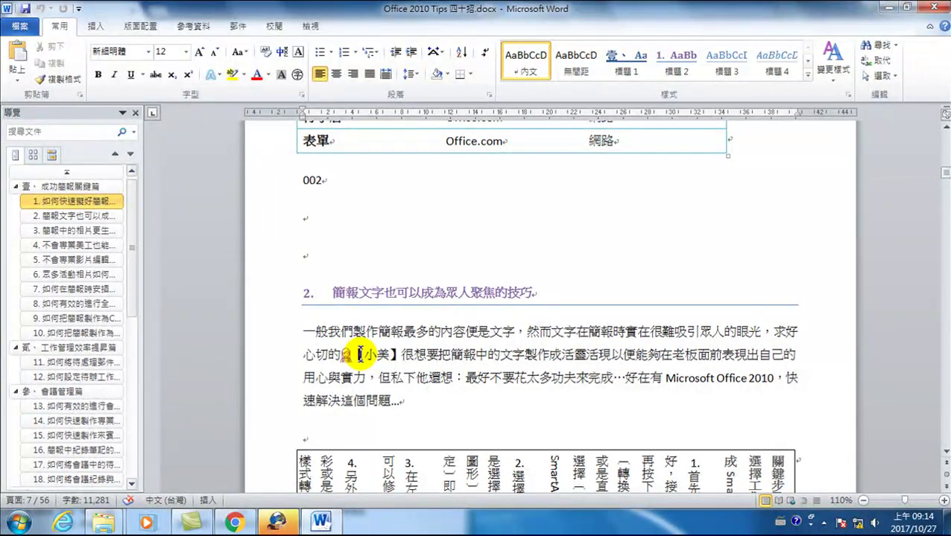
{"action": "scroll", "coordinate": [419, 368], "scroll_direction": "down", "scroll_amount": 1}
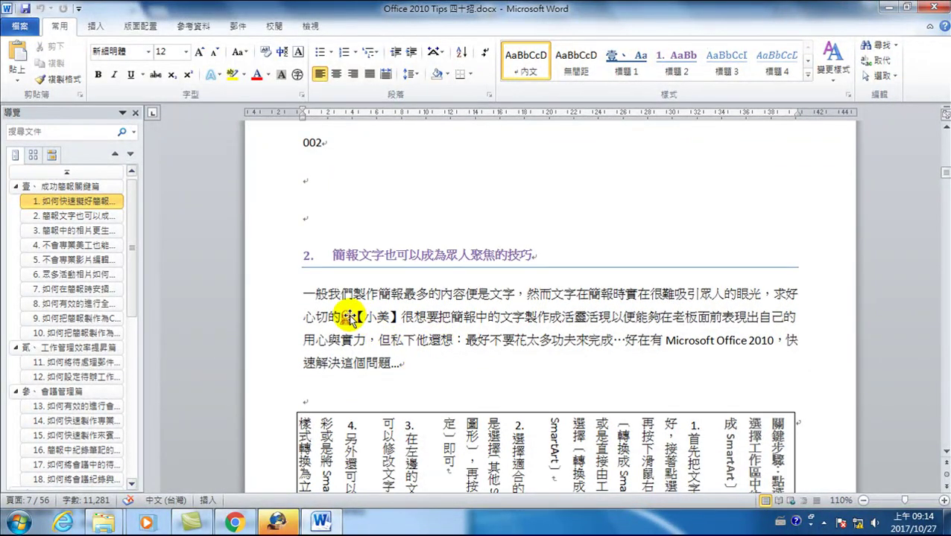
{"action": "scroll", "coordinate": [345, 322], "scroll_direction": "down", "scroll_amount": 2}
{"action": "scroll", "coordinate": [470, 275], "scroll_direction": "down", "scroll_amount": 2}
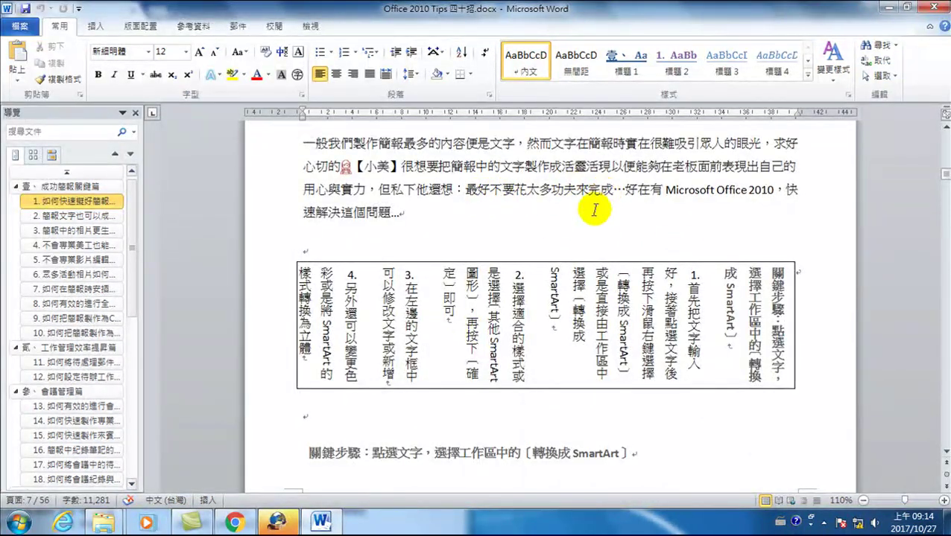
{"action": "scroll", "coordinate": [567, 298], "scroll_direction": "down", "scroll_amount": 5}
{"action": "scroll", "coordinate": [546, 362], "scroll_direction": "down", "scroll_amount": 2}
{"action": "scroll", "coordinate": [573, 365], "scroll_direction": "down", "scroll_amount": 5}
{"action": "scroll", "coordinate": [574, 368], "scroll_direction": "down", "scroll_amount": 2}
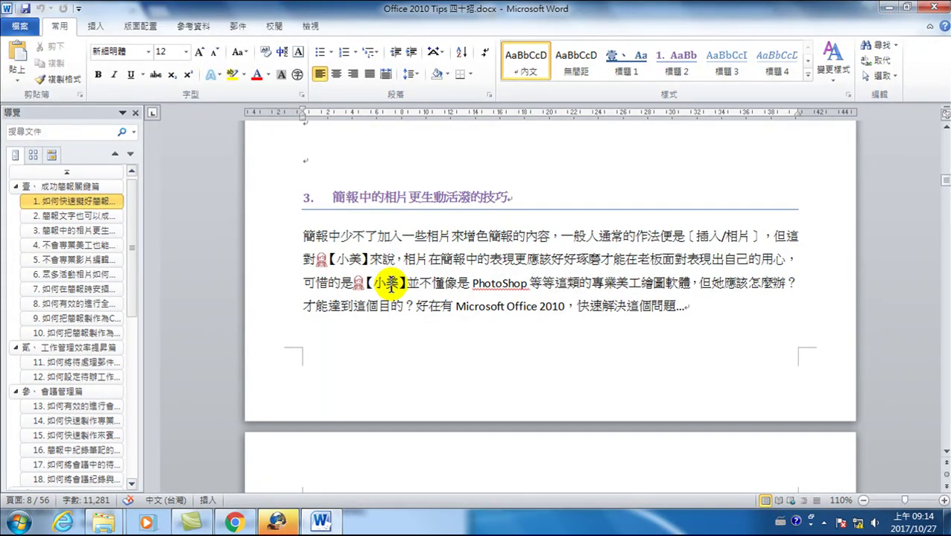
- Copy the person icon before 【小美】 in section 3's paragraph
{"action": "left_click", "coordinate": [339, 259]}
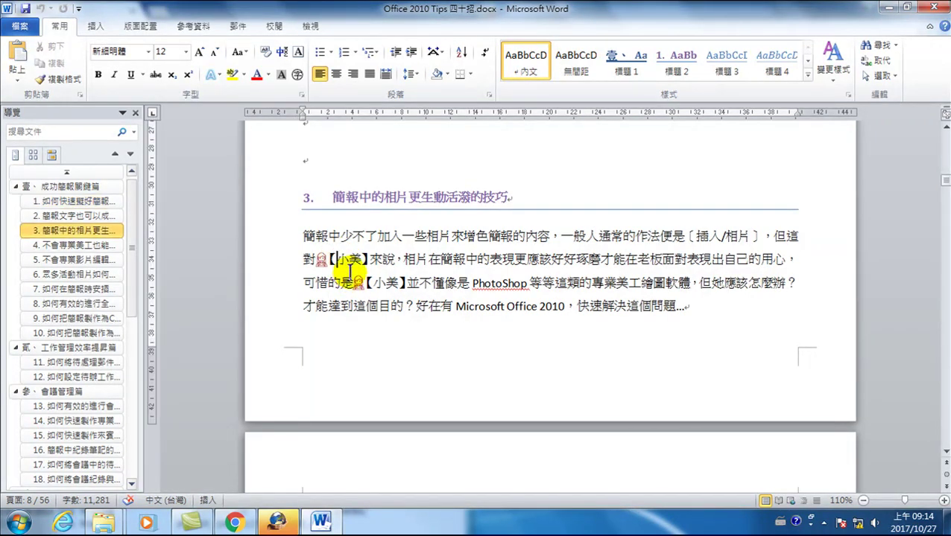
{"action": "right_click", "coordinate": [319, 261]}
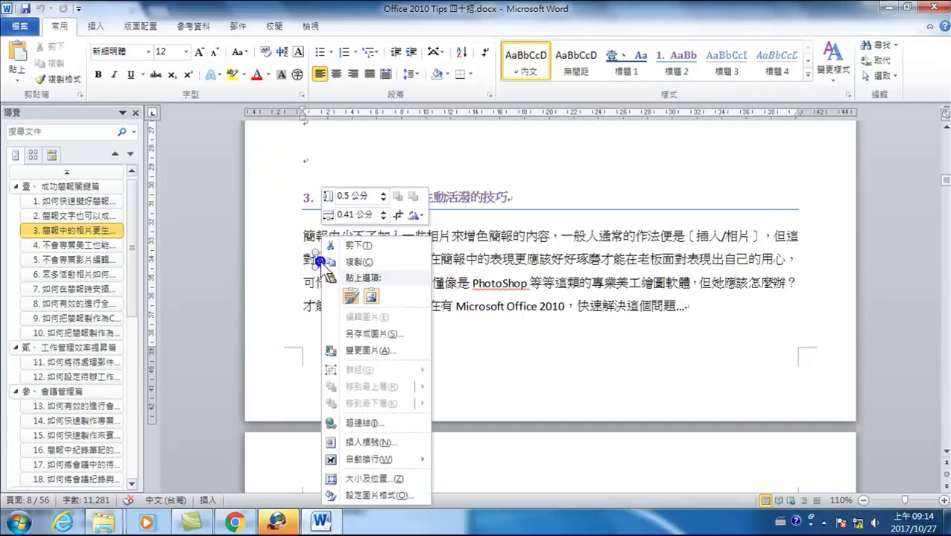
{"action": "left_click", "coordinate": [356, 262]}
{"action": "left_click", "coordinate": [353, 284]}
{"action": "key", "text": "ctrl+v"}
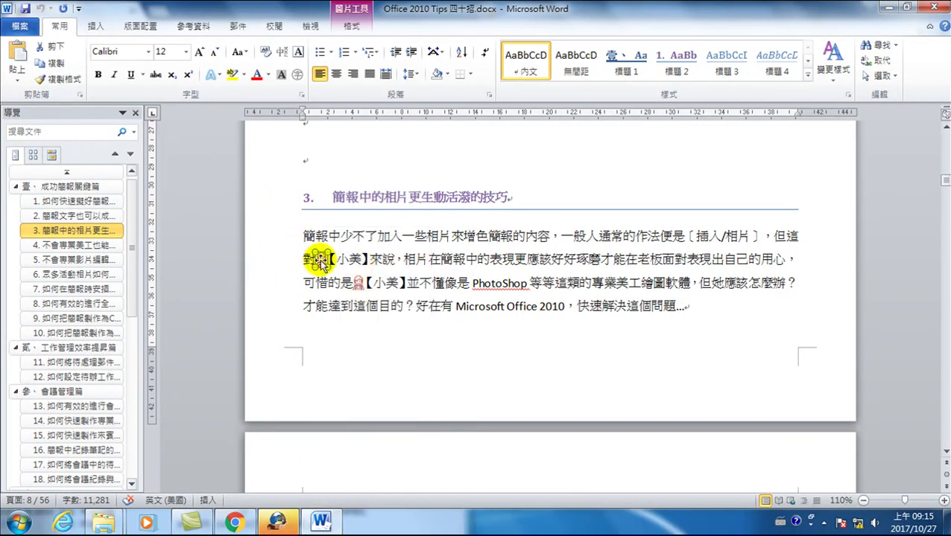
- Copy the icon again, open the Clipboard pane, and close the 導覽 navigation pane
{"action": "left_click", "coordinate": [76, 93]}
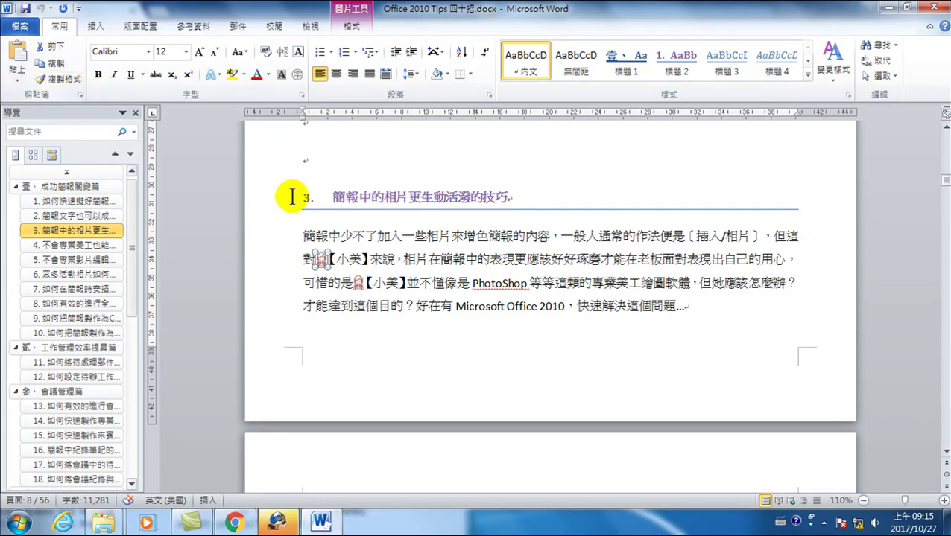
{"action": "right_click", "coordinate": [322, 262]}
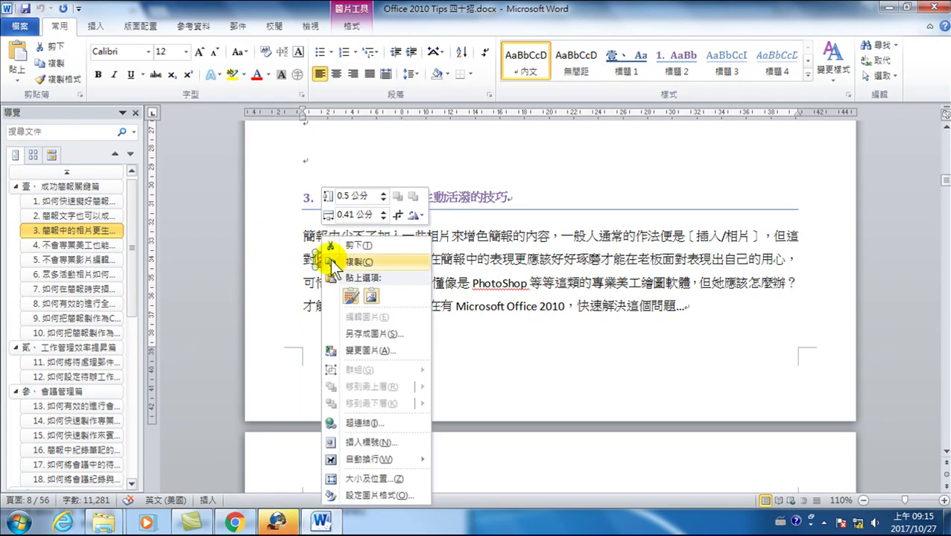
{"action": "left_click", "coordinate": [365, 201]}
{"action": "left_click", "coordinate": [68, 90]}
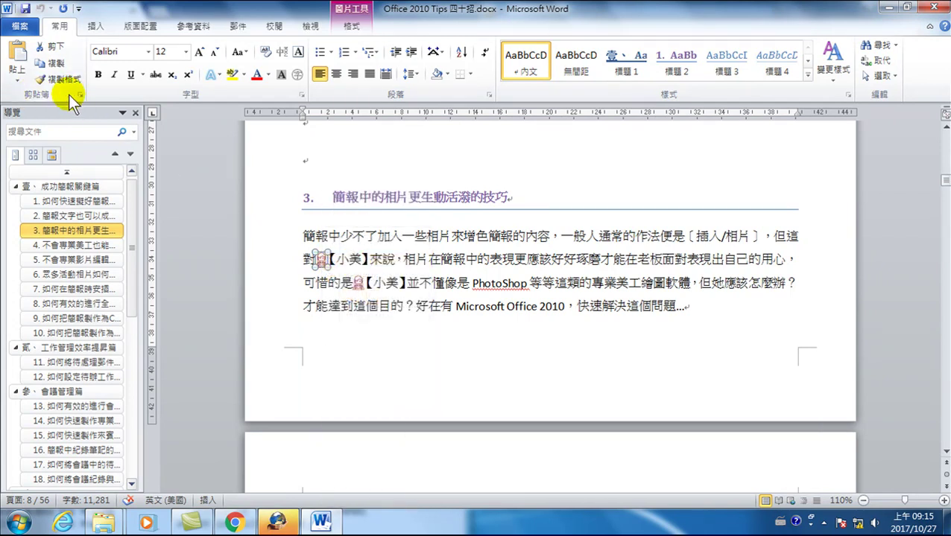
{"action": "left_click", "coordinate": [135, 112]}
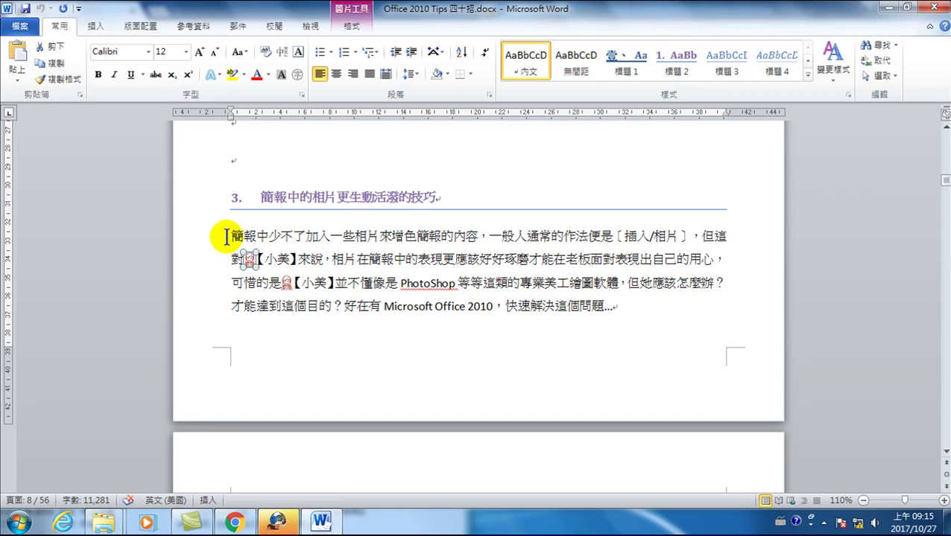
- Deselect the icon by clicking into the paragraph text, then open Home > Replace
{"action": "left_click", "coordinate": [371, 240]}
{"action": "left_click", "coordinate": [371, 239]}
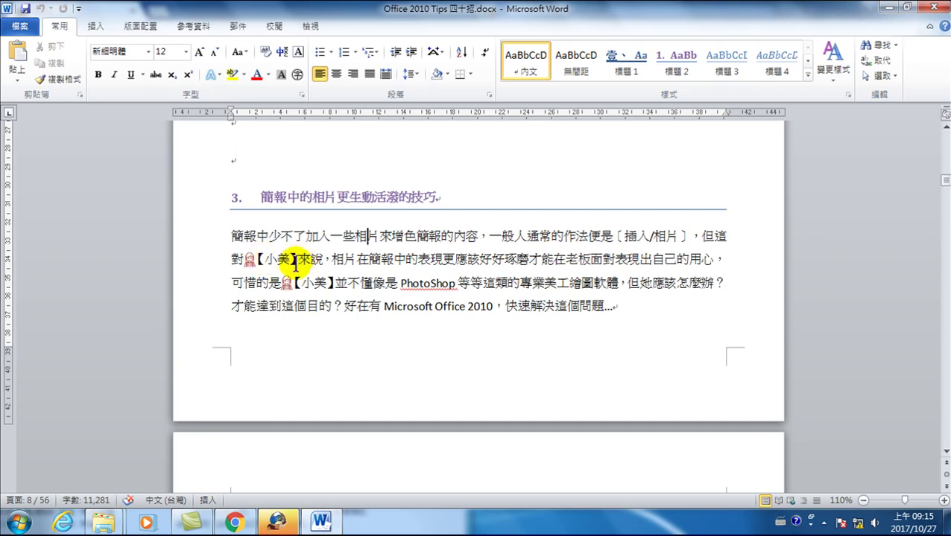
{"action": "left_click", "coordinate": [878, 61]}
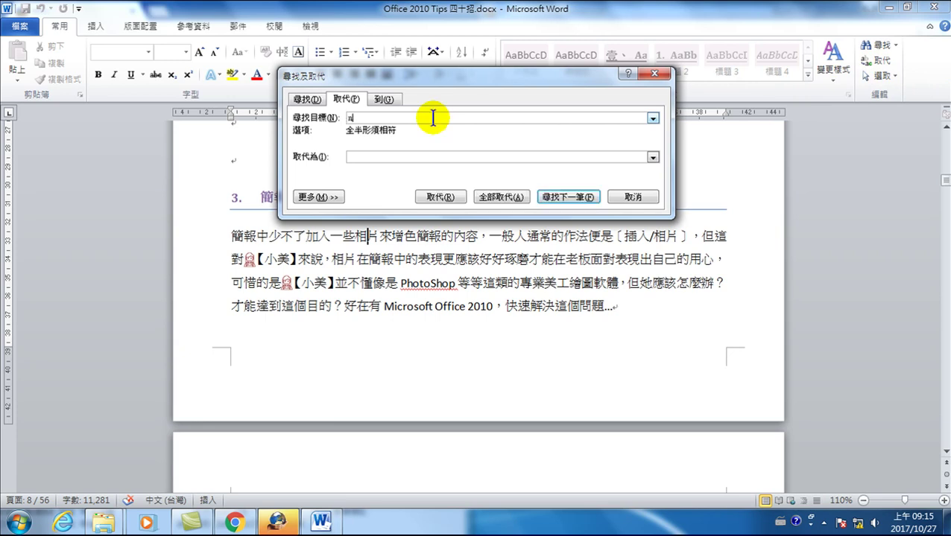
- Replace every 小美 with 小美^c so the copied icon follows each name (31 replacements)
{"action": "key", "text": "ctrl+space"}
{"action": "type", "text": "小美"}
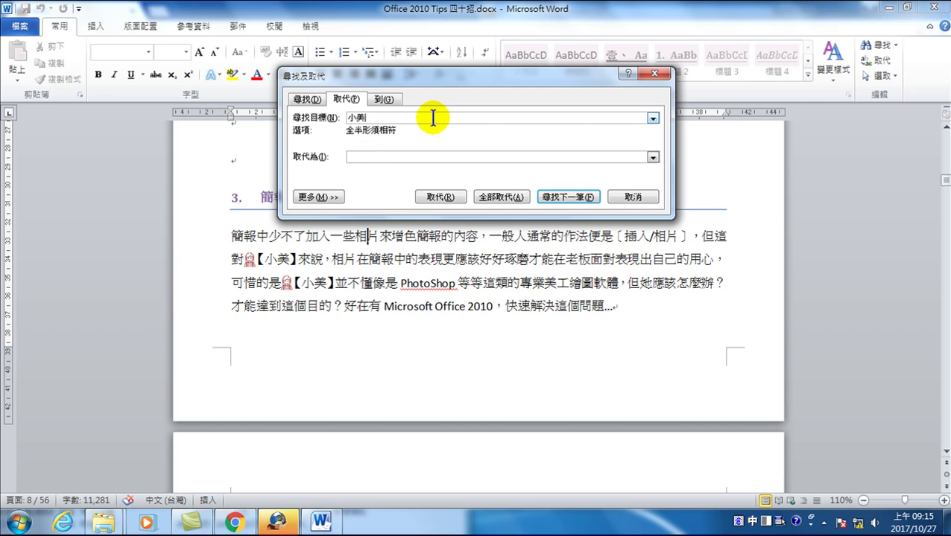
{"action": "left_click", "coordinate": [398, 155]}
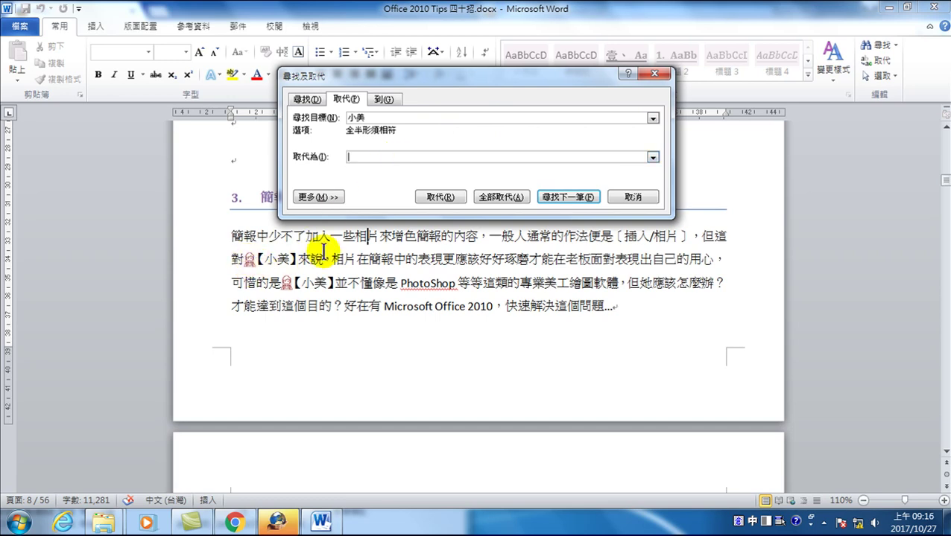
{"action": "type", "text": "小"}
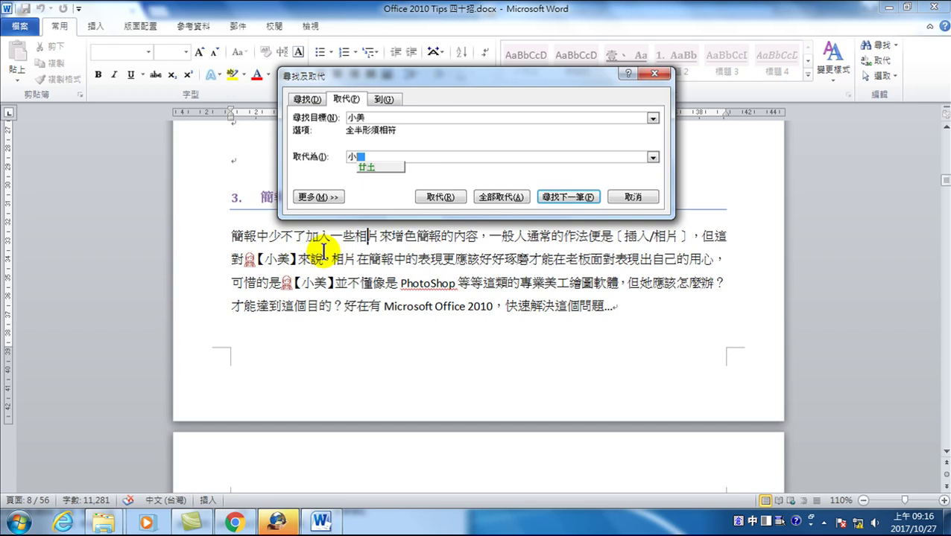
{"action": "type", "text": "美"}
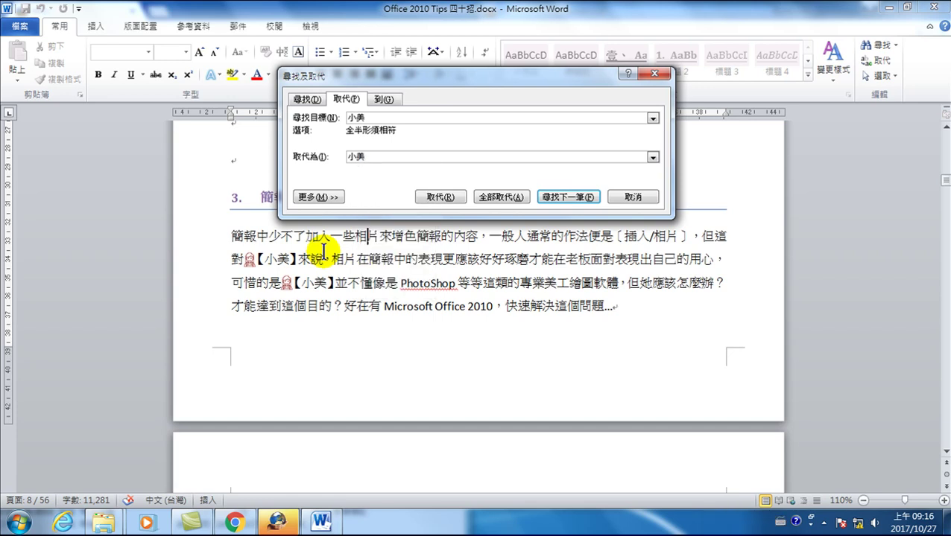
{"action": "type", "text": "ㄐ"}
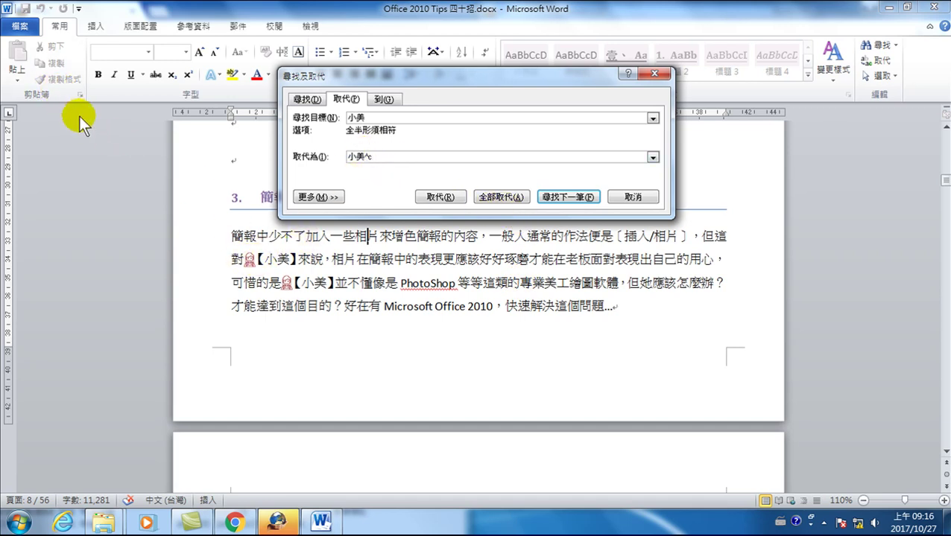
{"action": "left_click", "coordinate": [507, 198]}
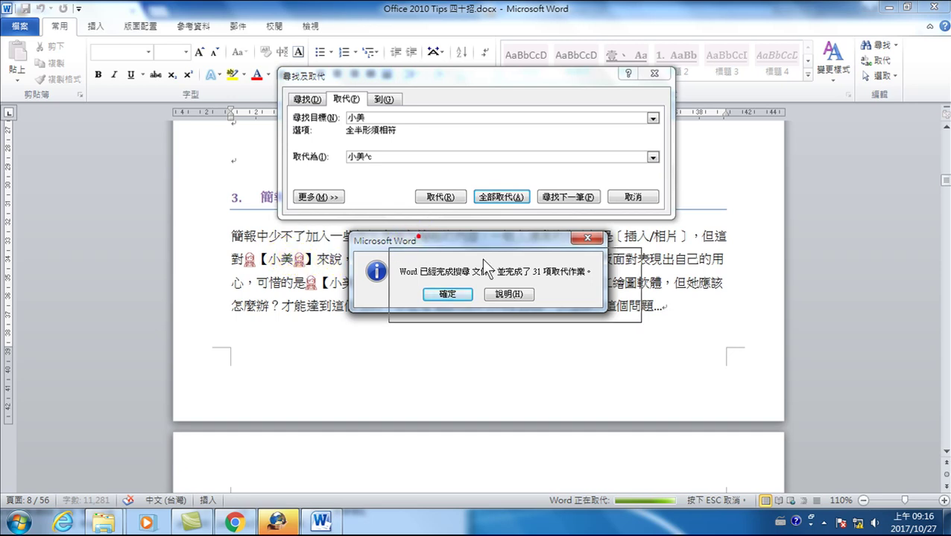
- Move aside and confirm the 31-replacements notice, then close the Find and Replace dialog
{"action": "left_click_drag", "start_coordinate": [409, 246], "coordinate": [511, 288]}
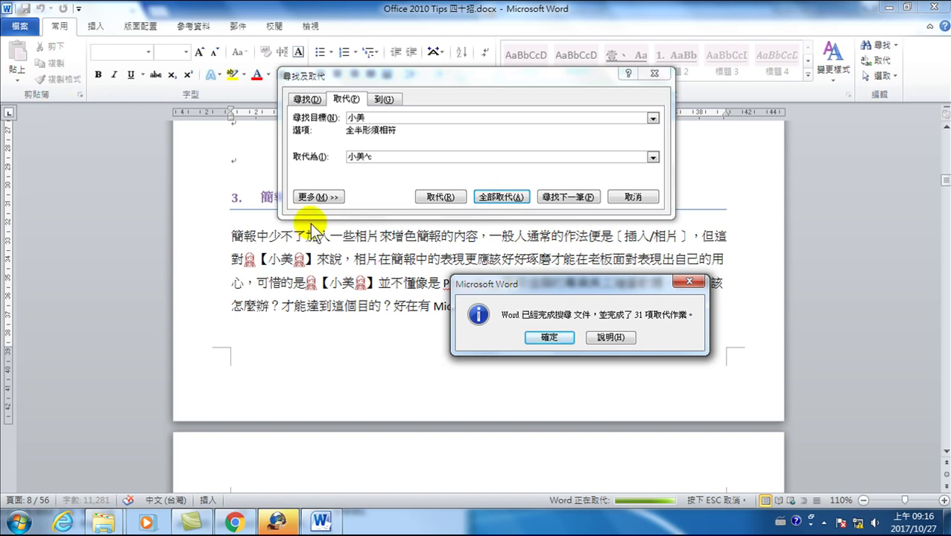
{"action": "left_click", "coordinate": [548, 339]}
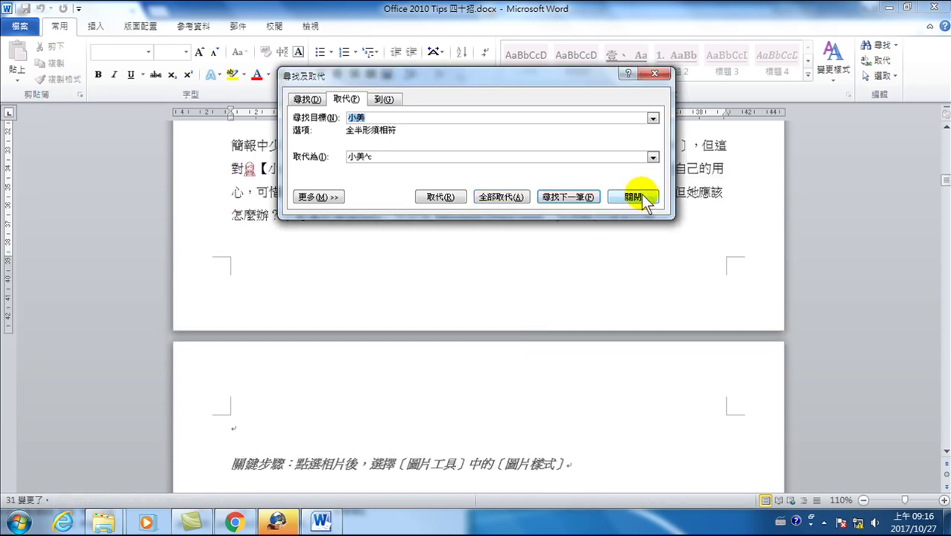
{"action": "left_click", "coordinate": [645, 197]}
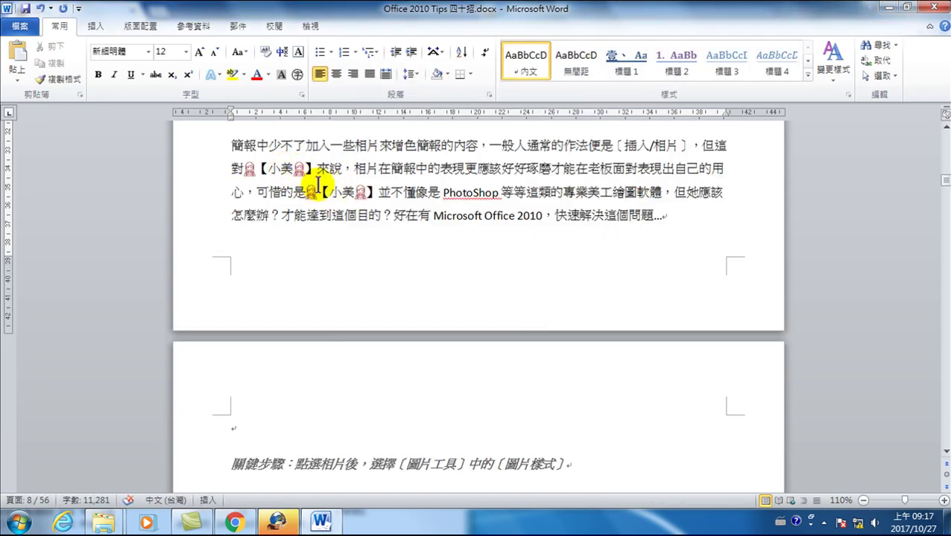
- Scroll to section 4 on page 10 and select the person icon now following 小美
{"action": "scroll", "coordinate": [397, 240], "scroll_direction": "down", "scroll_amount": 3}
{"action": "scroll", "coordinate": [438, 298], "scroll_direction": "down", "scroll_amount": 5}
{"action": "scroll", "coordinate": [438, 298], "scroll_direction": "down", "scroll_amount": 4}
{"action": "scroll", "coordinate": [435, 274], "scroll_direction": "down", "scroll_amount": 5}
{"action": "scroll", "coordinate": [415, 297], "scroll_direction": "down", "scroll_amount": 4}
{"action": "scroll", "coordinate": [409, 276], "scroll_direction": "down", "scroll_amount": 4}
{"action": "scroll", "coordinate": [395, 272], "scroll_direction": "down", "scroll_amount": 5}
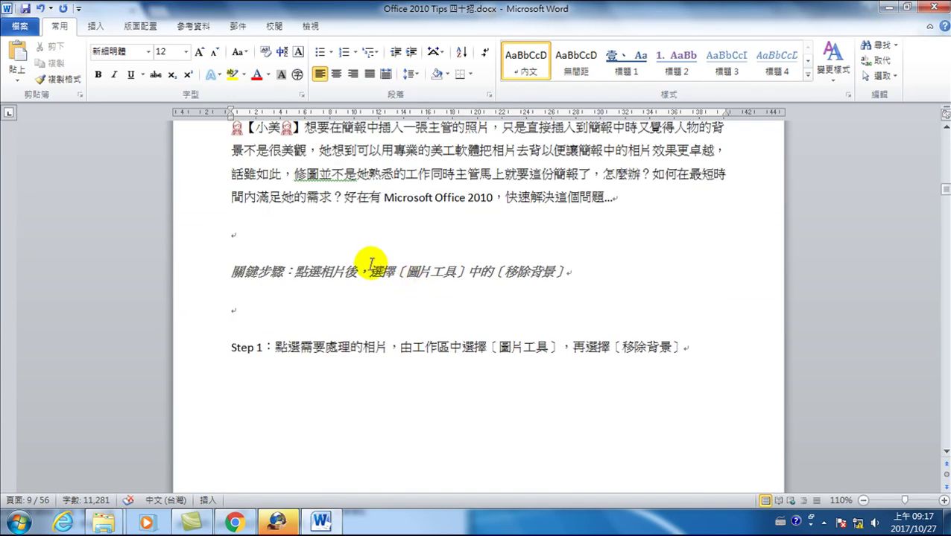
{"action": "scroll", "coordinate": [320, 249], "scroll_direction": "up", "scroll_amount": 3}
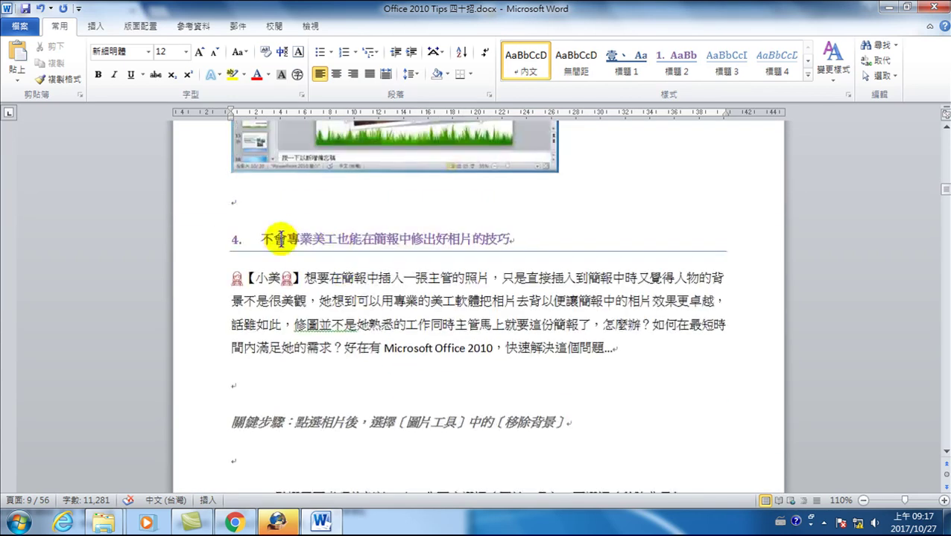
{"action": "left_click", "coordinate": [289, 278]}
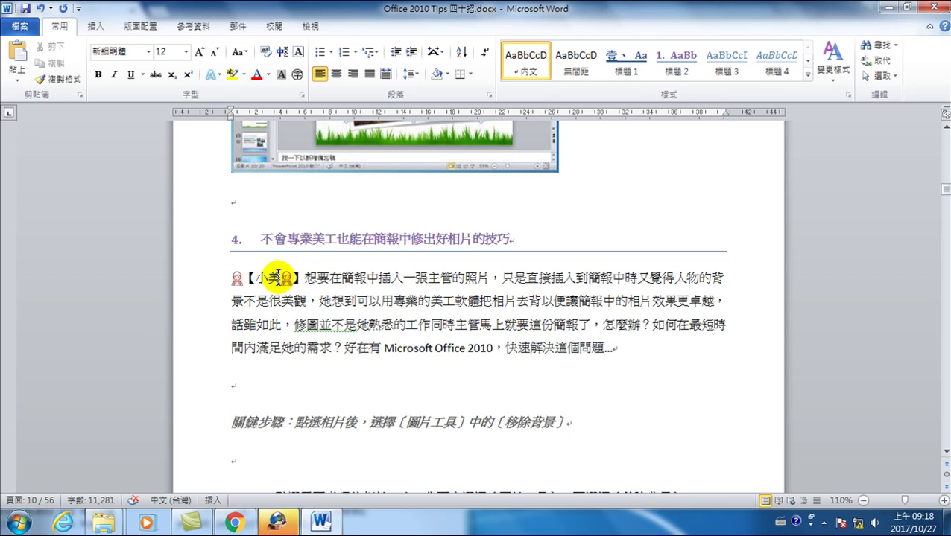
{"action": "left_click", "coordinate": [877, 61]}
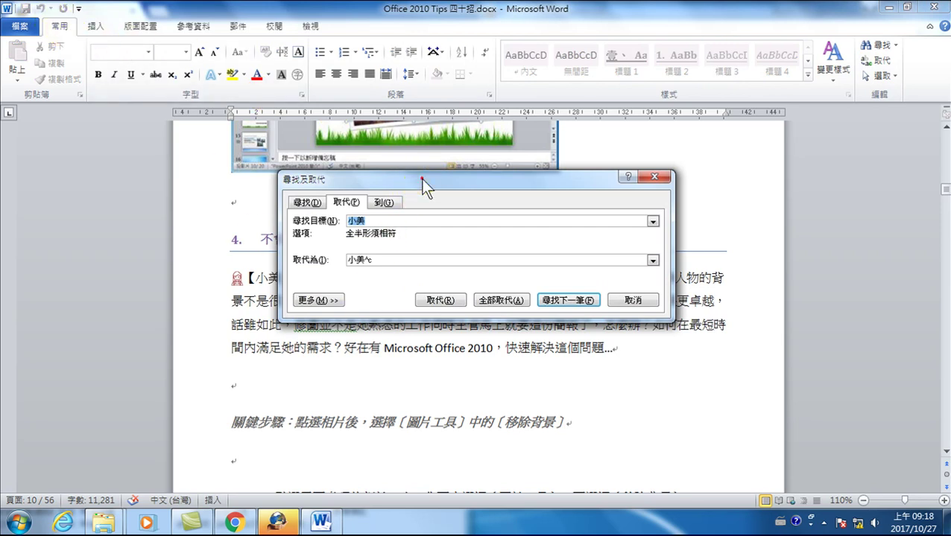
{"action": "left_click_drag", "start_coordinate": [422, 183], "coordinate": [545, 221]}
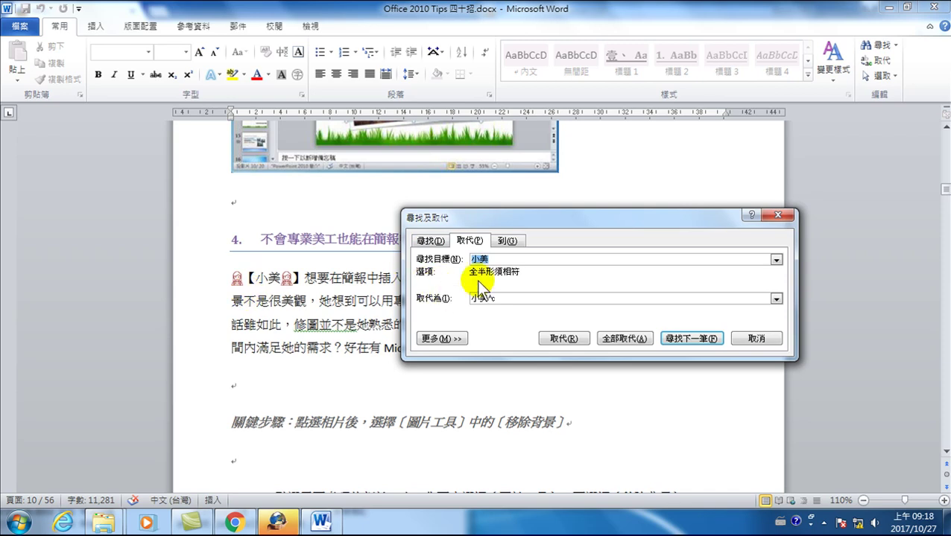
{"action": "left_click", "coordinate": [474, 258]}
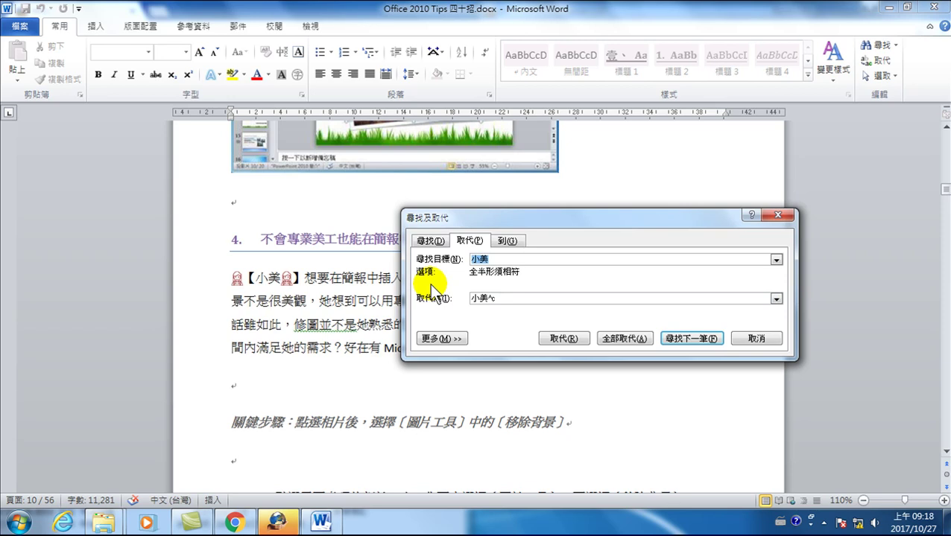
{"action": "left_click", "coordinate": [742, 337]}
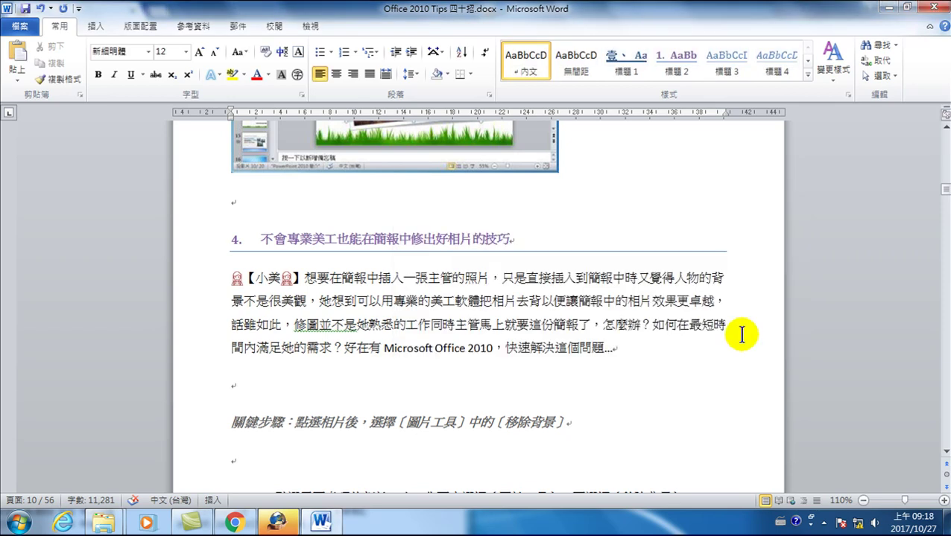